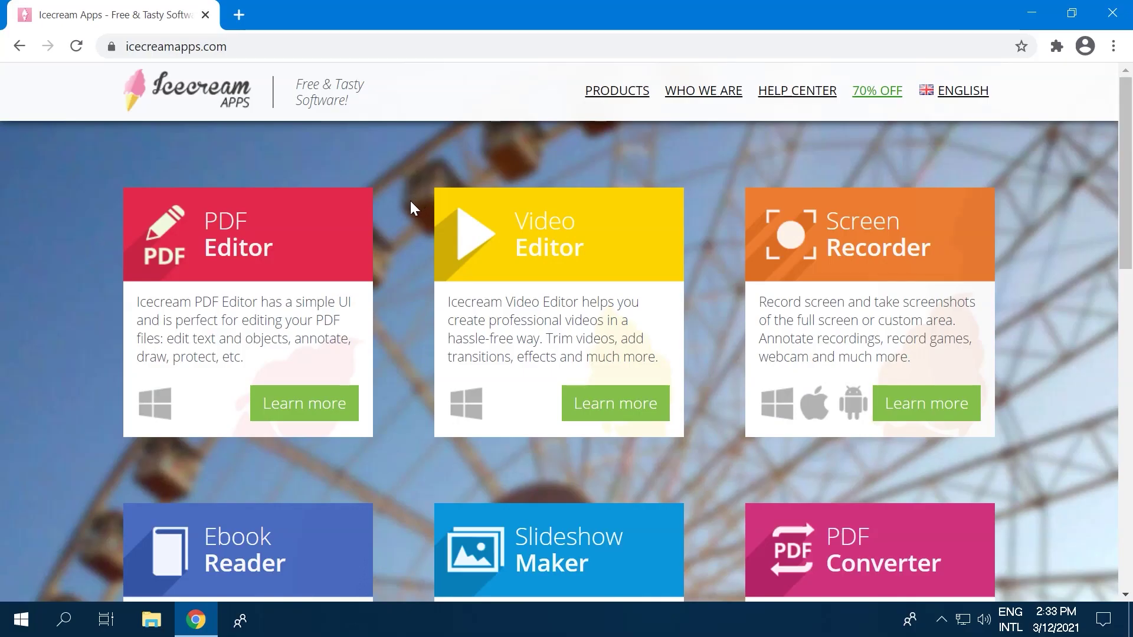
# - Scroll the Icecream Apps page and open the Slideshow Maker product page
pyautogui.scroll(-5, 410, 201)
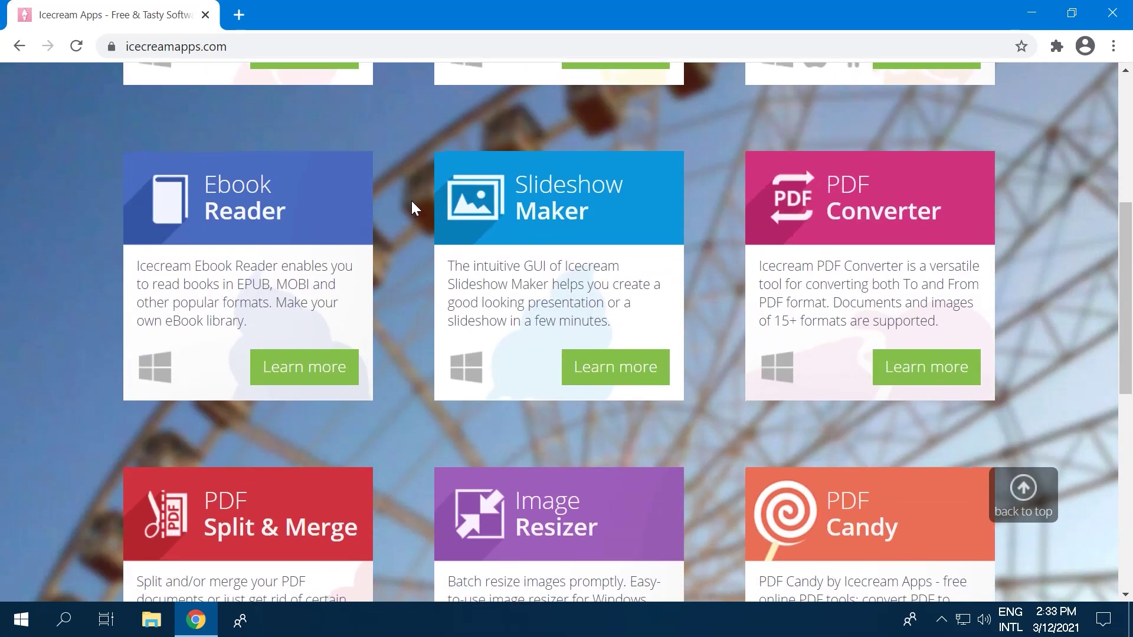
pyautogui.click(606, 378)
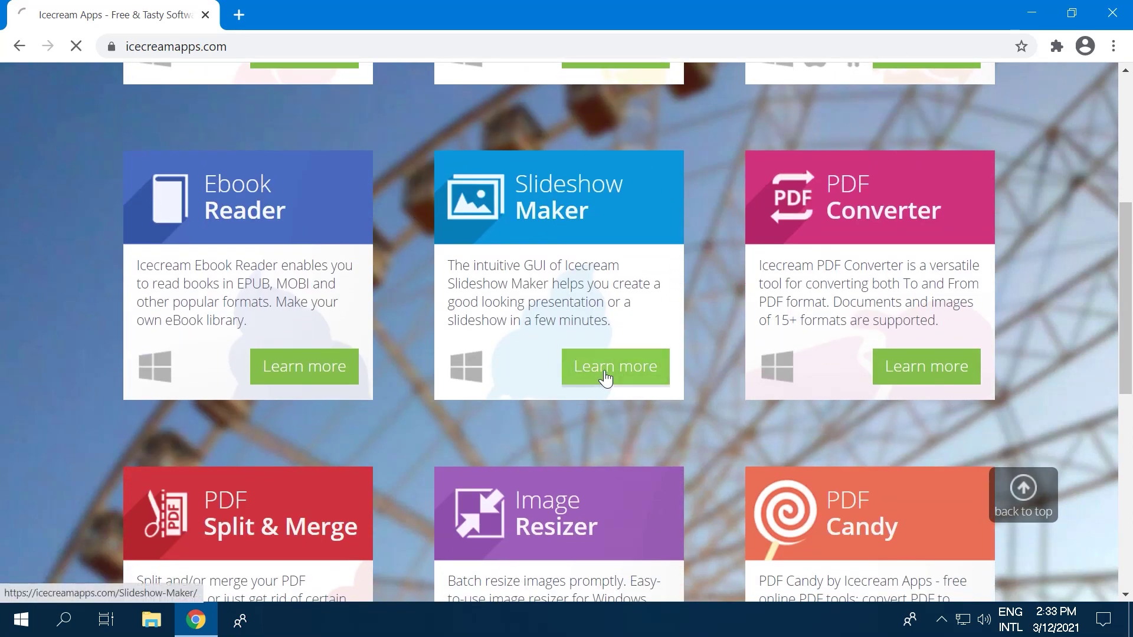
pyautogui.scroll(-2, 604, 367)
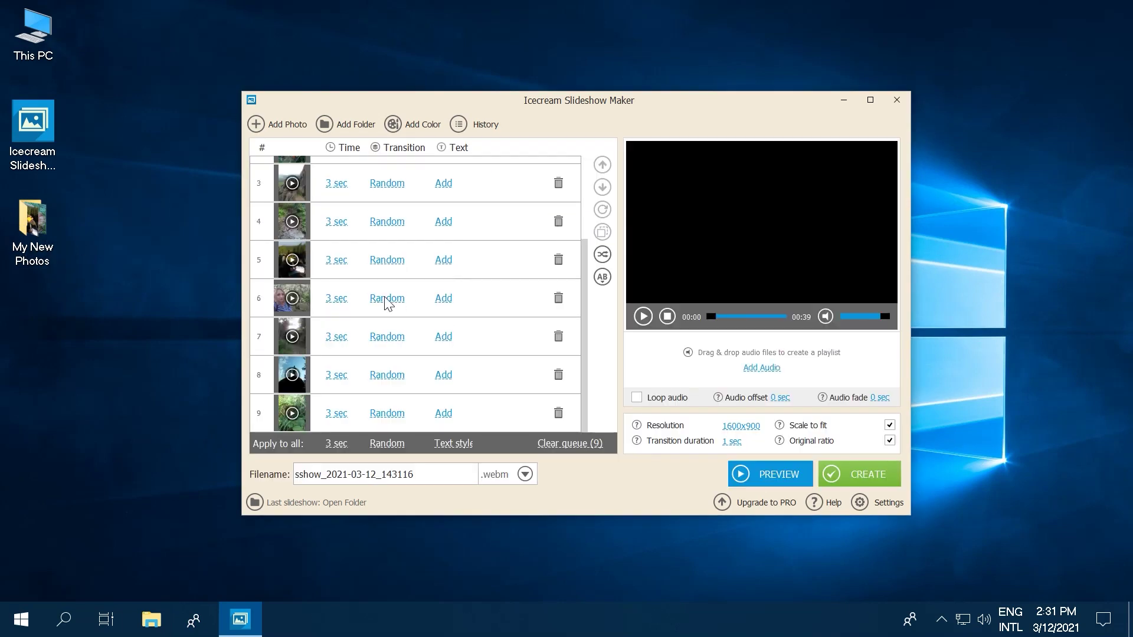
pyautogui.scroll(2, 387, 302)
# - Replace the starter slide's title text with 'MY NEW SLIDESHOW'
pyautogui.click(463, 182)
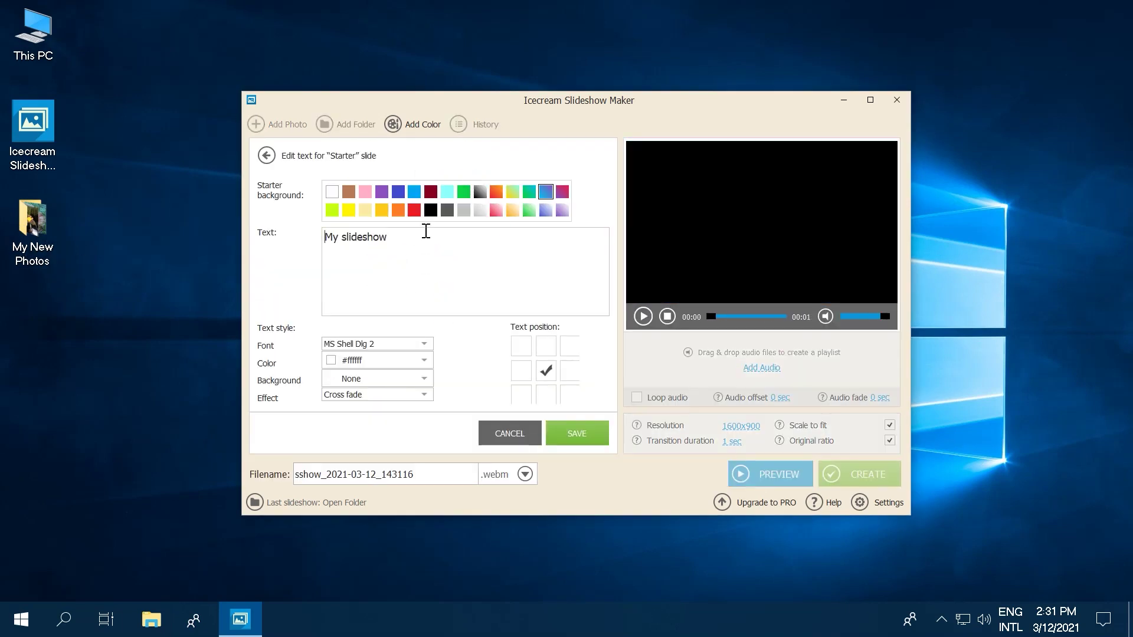
pyautogui.tripleClick(425, 236)
pyautogui.write('MY NEW')
pyautogui.click(414, 210)
pyautogui.write('SLIDESHOW')
pyautogui.click(481, 192)
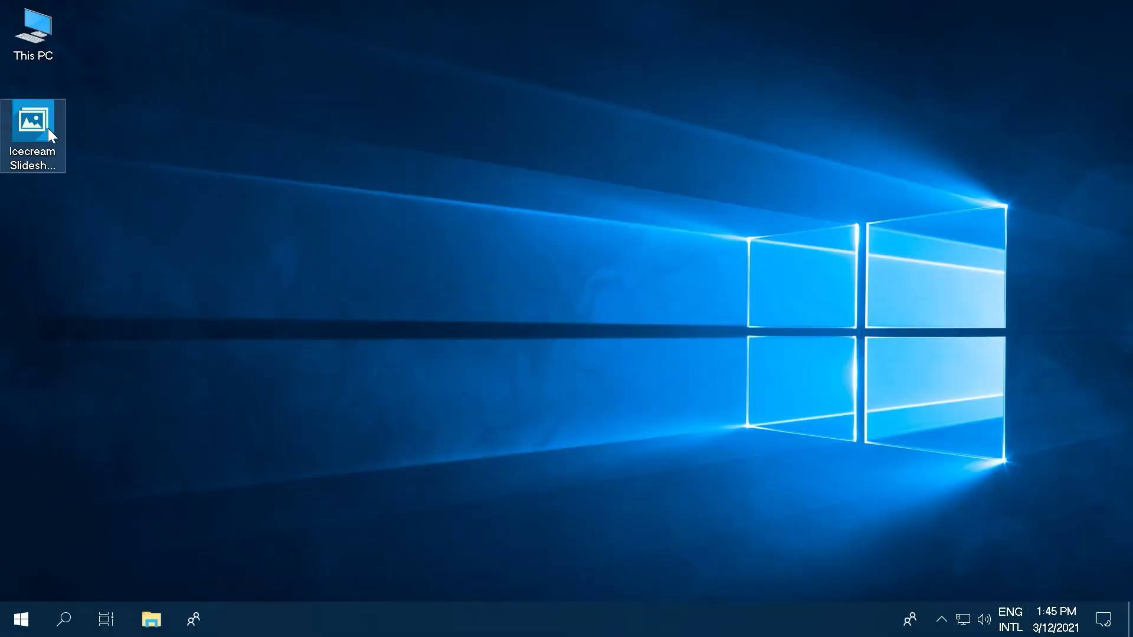
# - Launch Icecream Slideshow Maker from its desktop shortcut
pyautogui.click(45, 128)
pyautogui.doubleClick(44, 127)
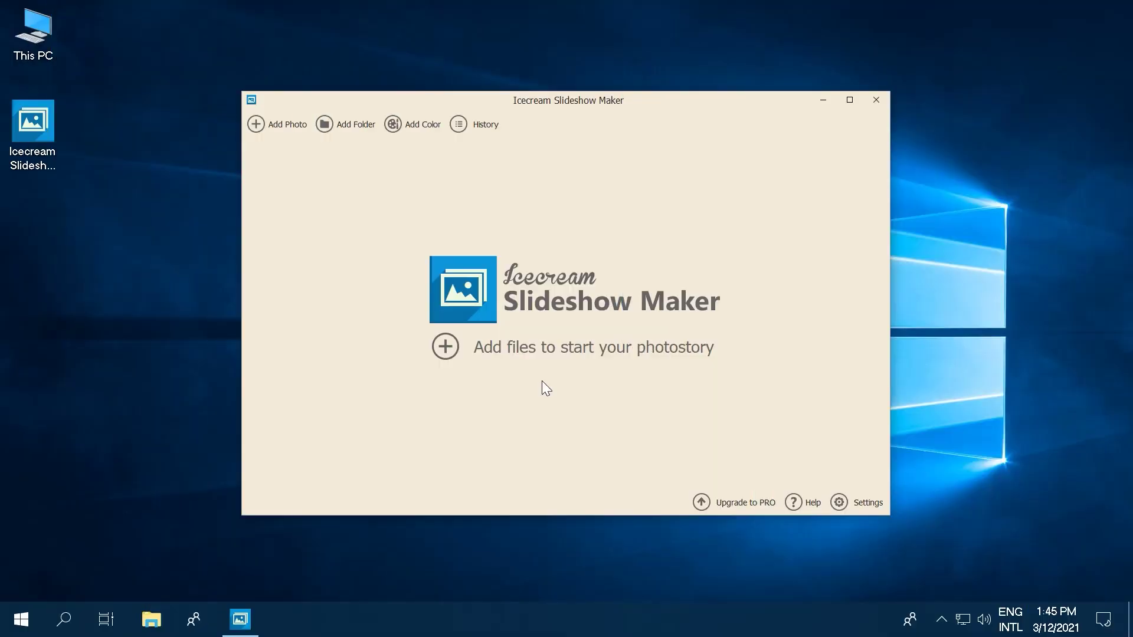
# - Add Photo 1 through Photo 7 from My Photos to the slideshow queue
pyautogui.click(516, 347)
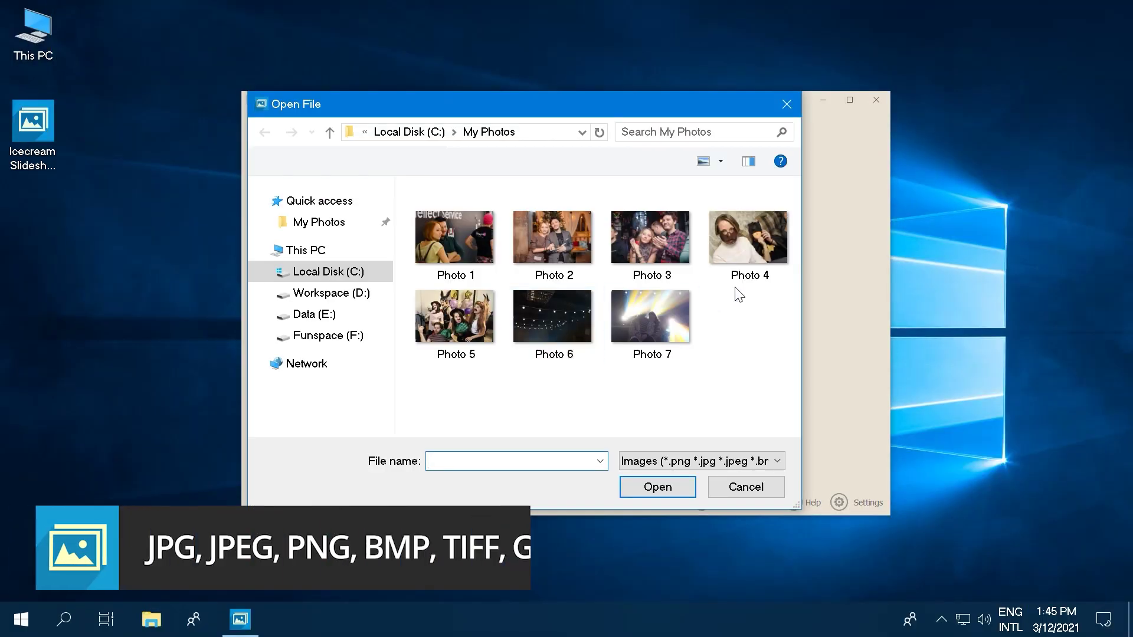
pyautogui.moveTo(798, 208); pyautogui.dragTo(441, 334)
pyautogui.click(649, 486)
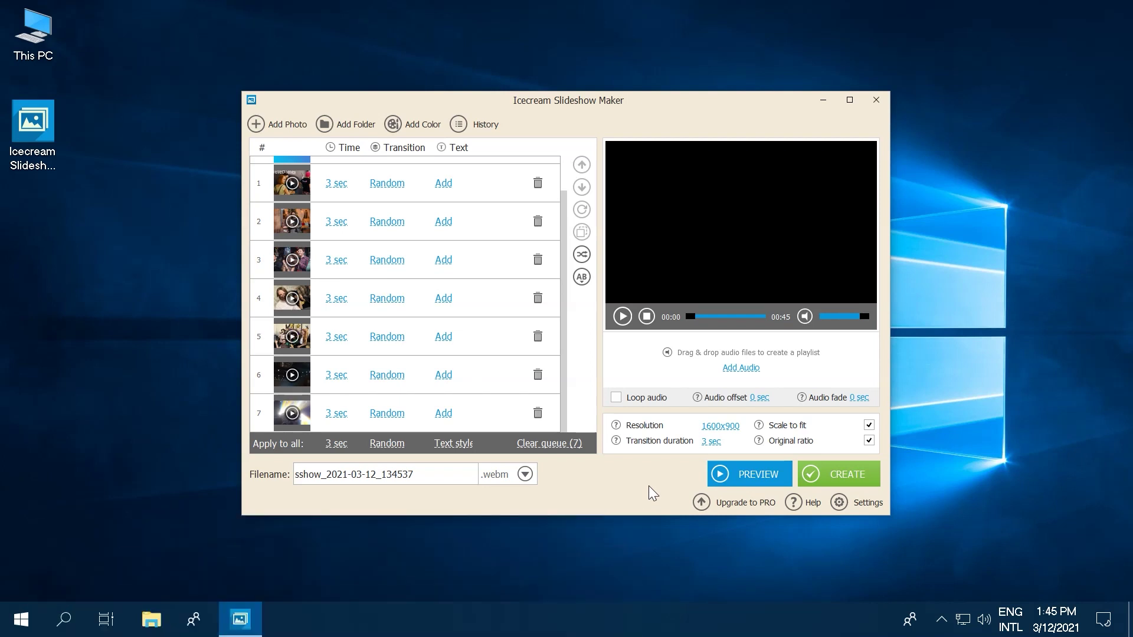
# - Reorder the queue: stage-lights and Reflect Service photos repositioned, masked-face photo moved up to third
pyautogui.moveTo(489, 227)
pyautogui.mouseDown()
pyautogui.moveTo(468, 291)
pyautogui.moveTo(480, 321)
pyautogui.moveTo(473, 371)
pyautogui.moveTo(488, 245)
pyautogui.mouseUp()
pyautogui.moveTo(477, 417); pyautogui.dragTo(473, 250)
pyautogui.click(490, 189)
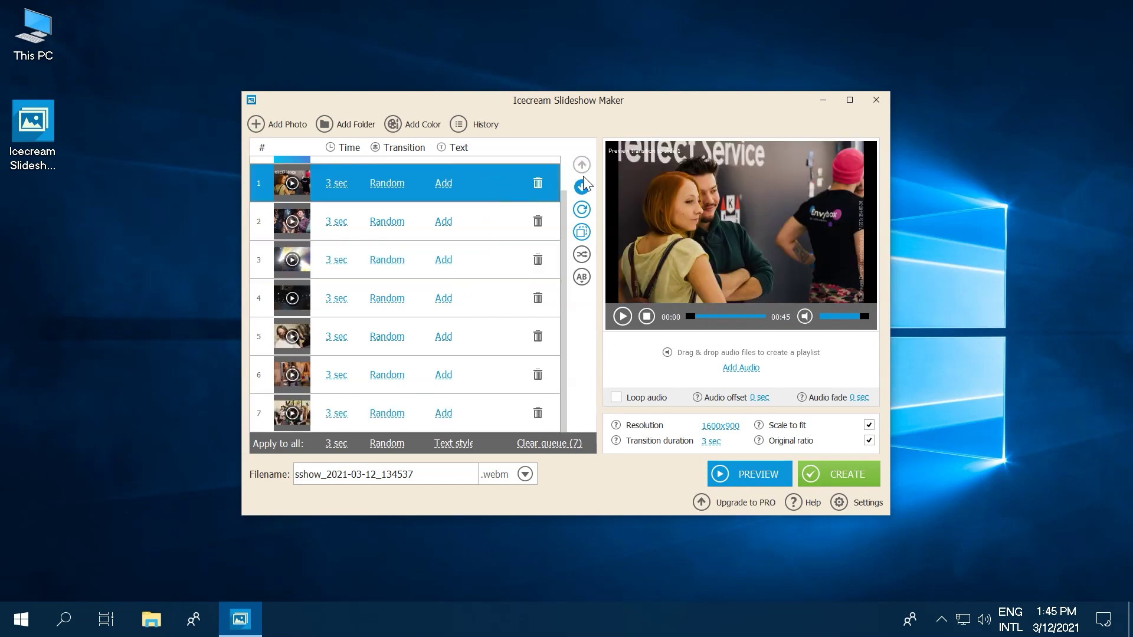
pyautogui.click(582, 188)
pyautogui.click(582, 188)
pyautogui.click(582, 187)
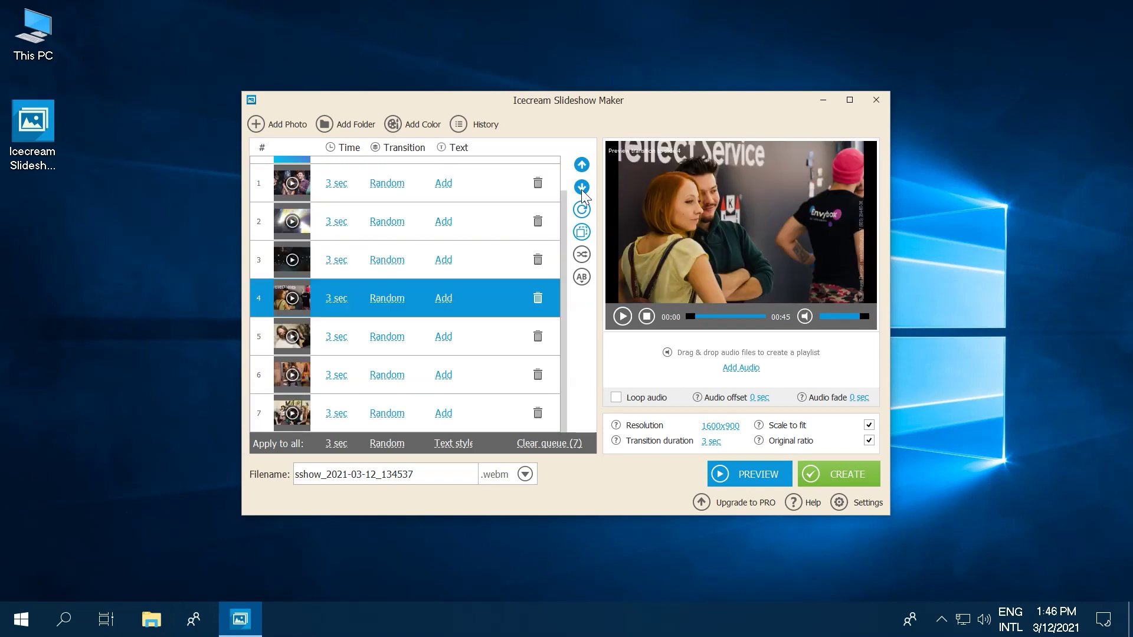
pyautogui.click(481, 345)
pyautogui.click(582, 165)
pyautogui.click(582, 166)
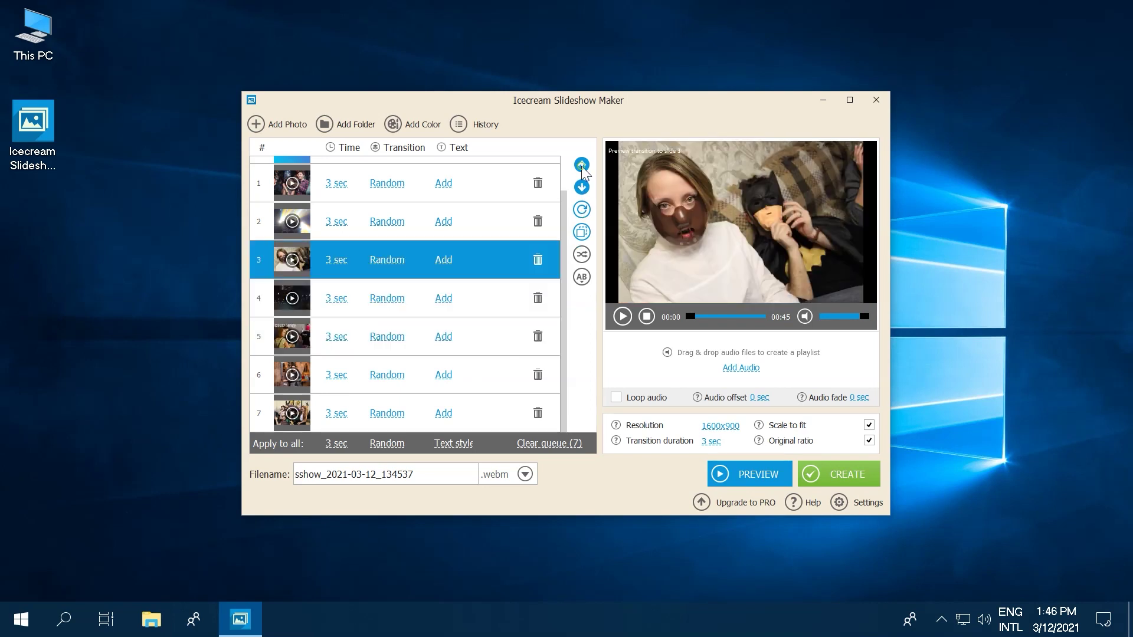
# - Shuffle all slides except the third, give slide 2 Cross fade, and set transition duration to 1 sec
pyautogui.click(579, 255)
pyautogui.click(513, 227)
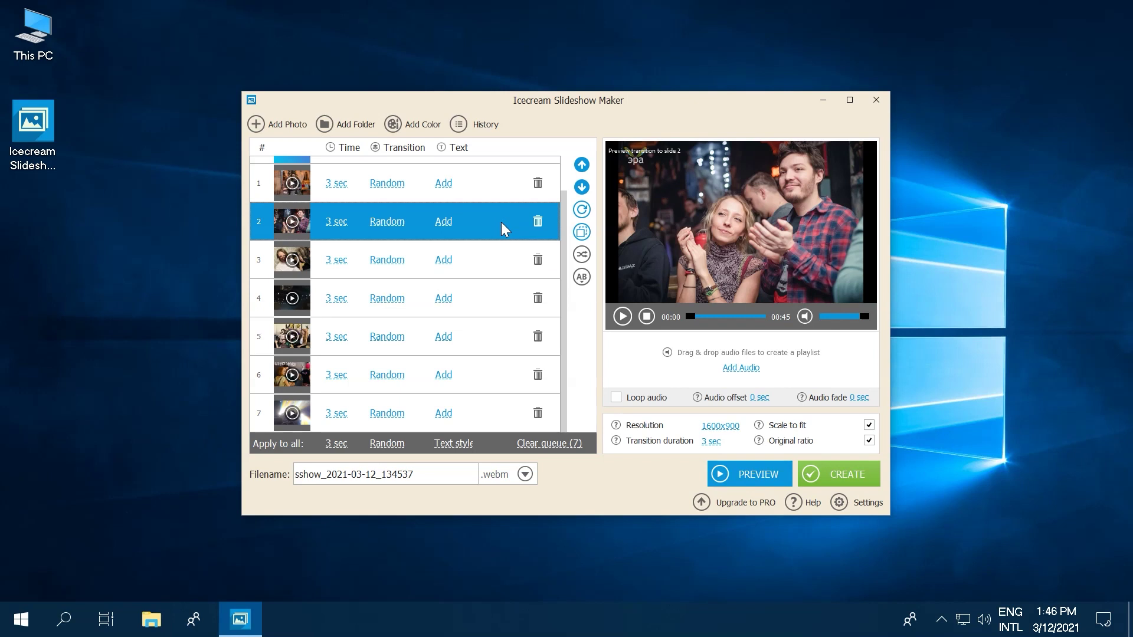
pyautogui.click(395, 223)
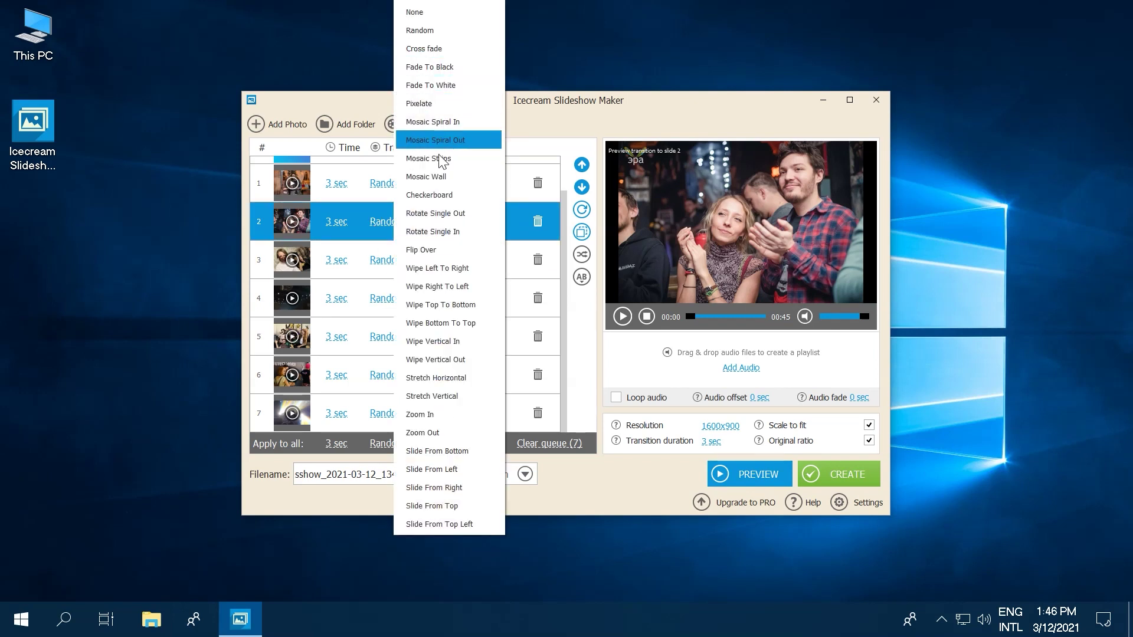
pyautogui.click(449, 49)
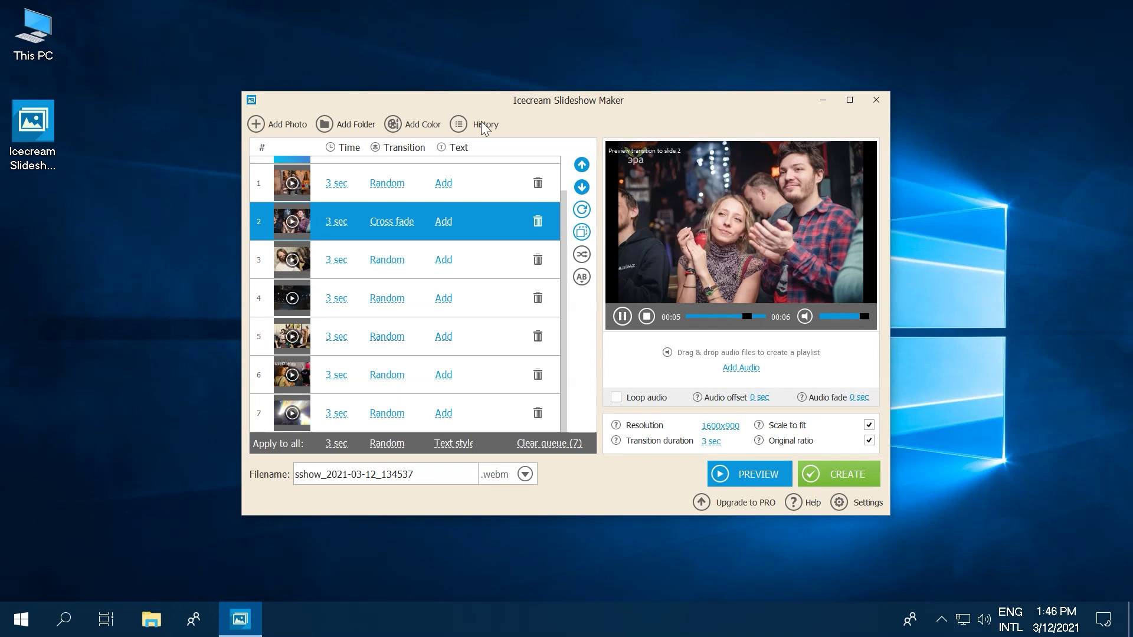
pyautogui.click(711, 441)
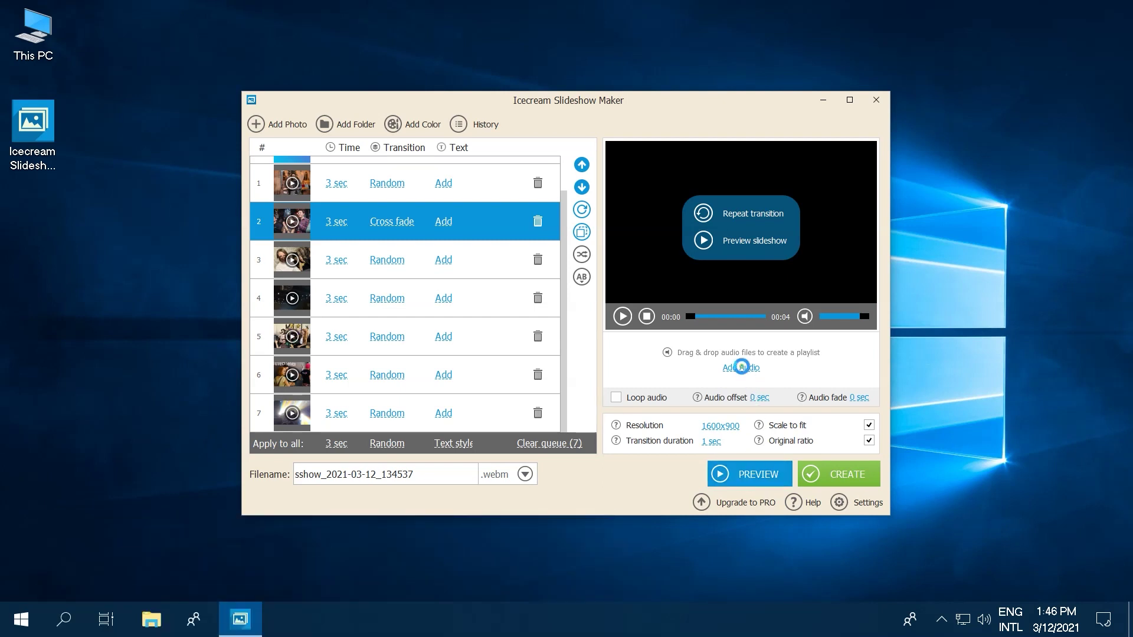
# - Add the tracks My Music 1, 2 and 3 to the audio playlist
pyautogui.click(741, 367)
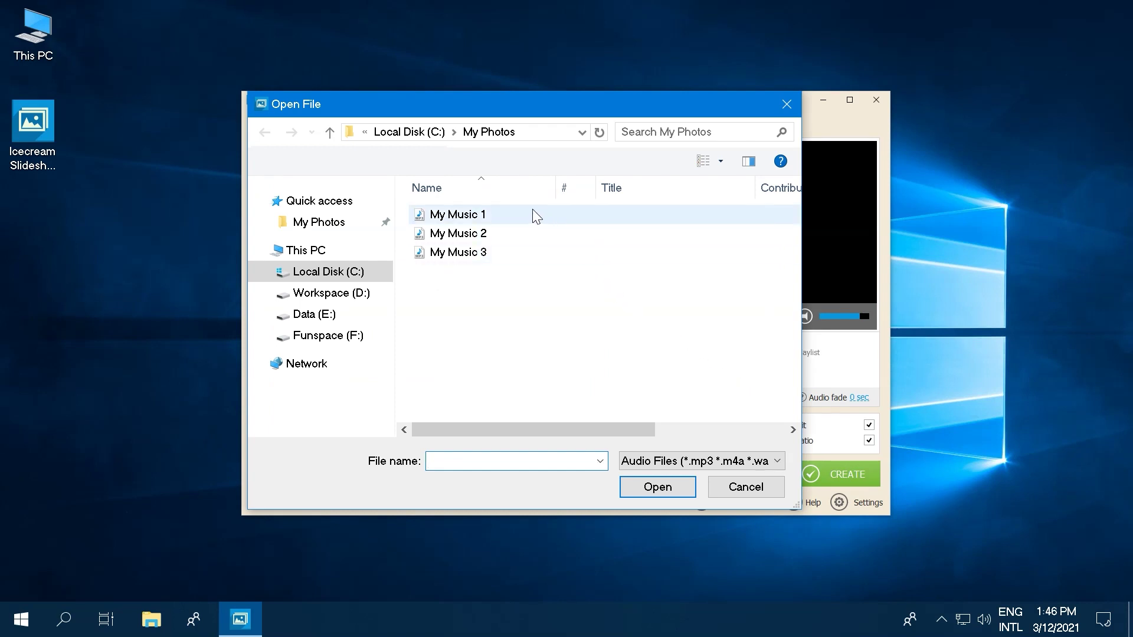
pyautogui.moveTo(536, 221); pyautogui.dragTo(473, 261)
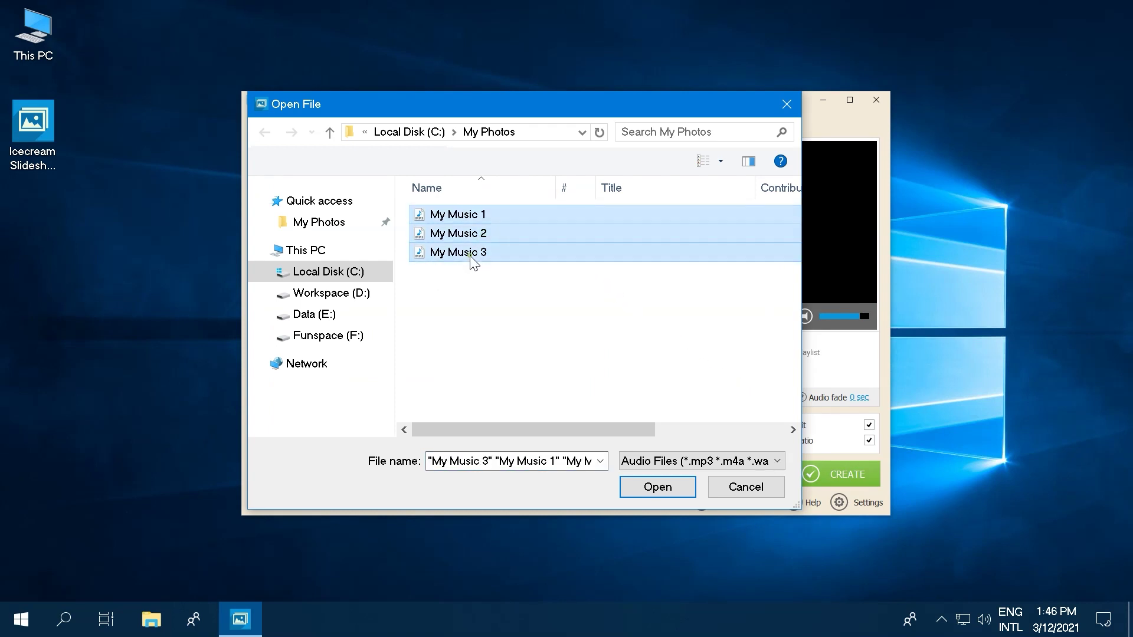
pyautogui.click(657, 489)
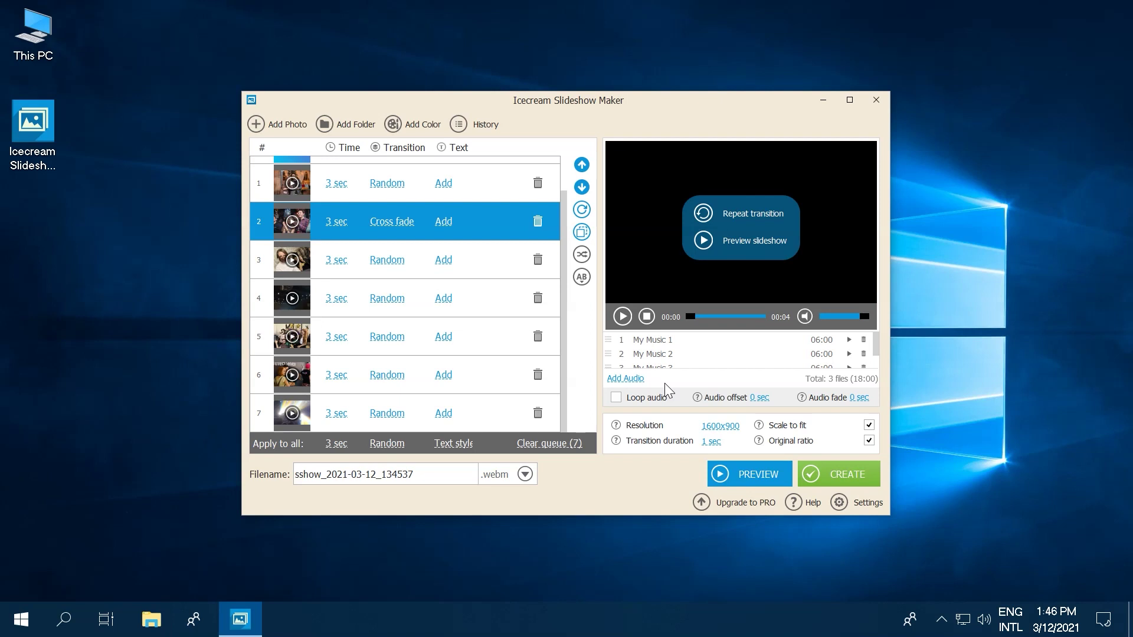
# - Turn on Loop audio with 1 sec offset and 2 sec fade, and set resolution to 1080x1080
pyautogui.click(616, 398)
pyautogui.click(761, 399)
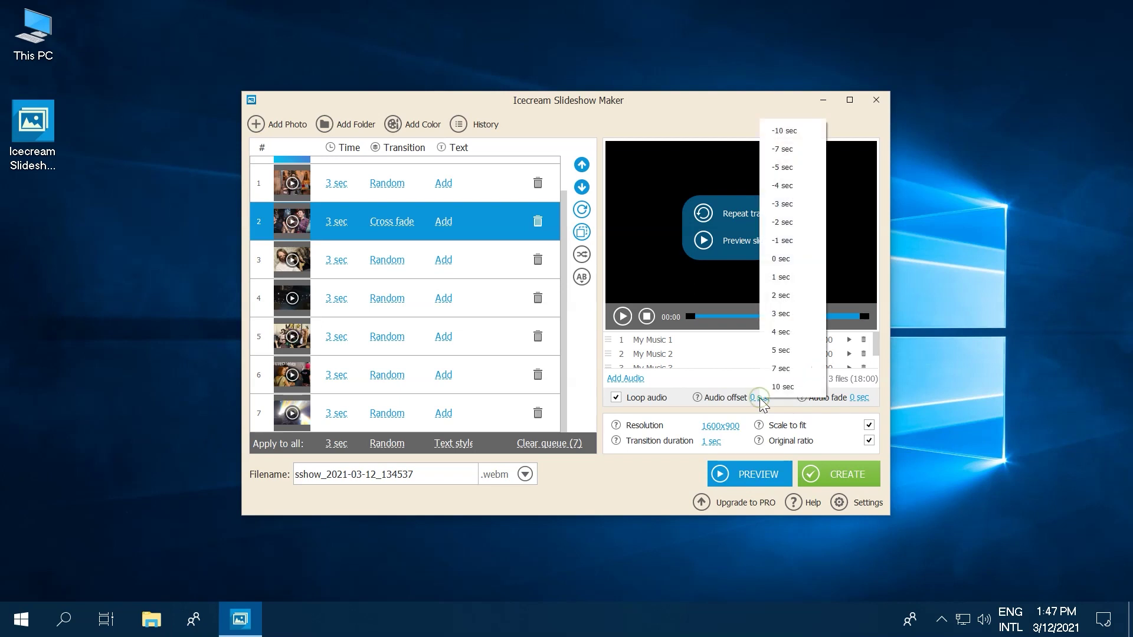
pyautogui.click(787, 277)
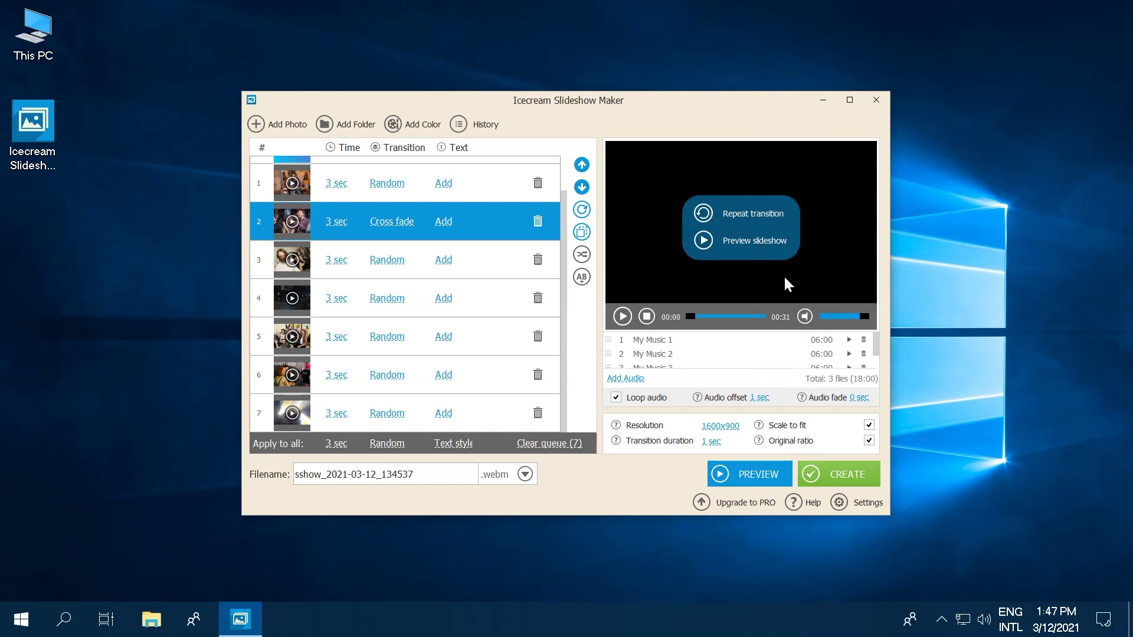
pyautogui.click(855, 399)
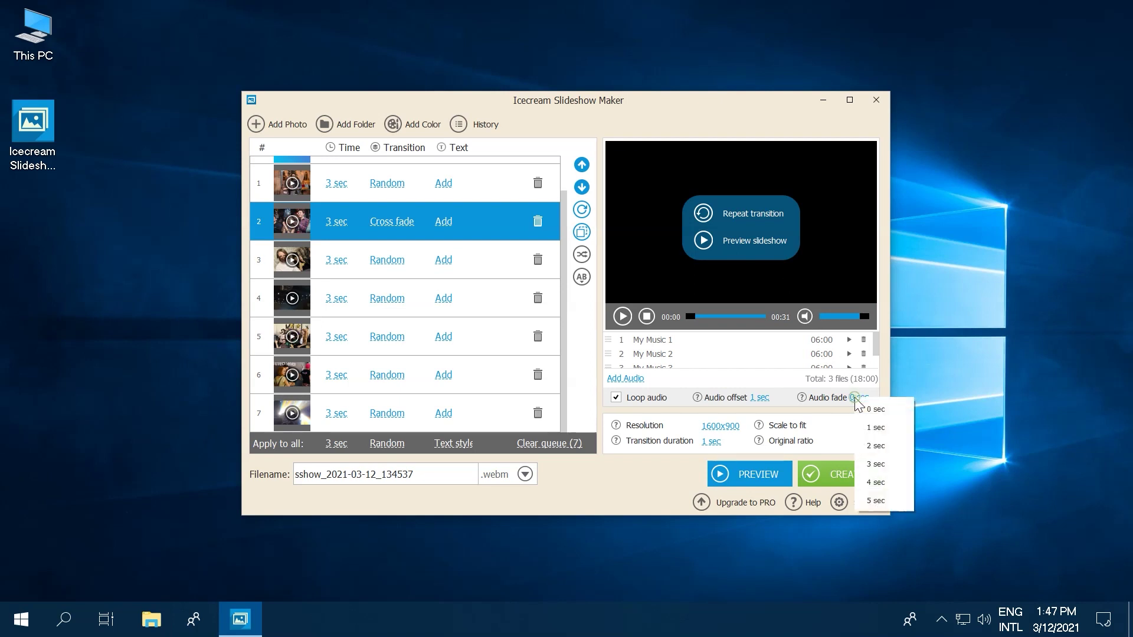
pyautogui.click(883, 447)
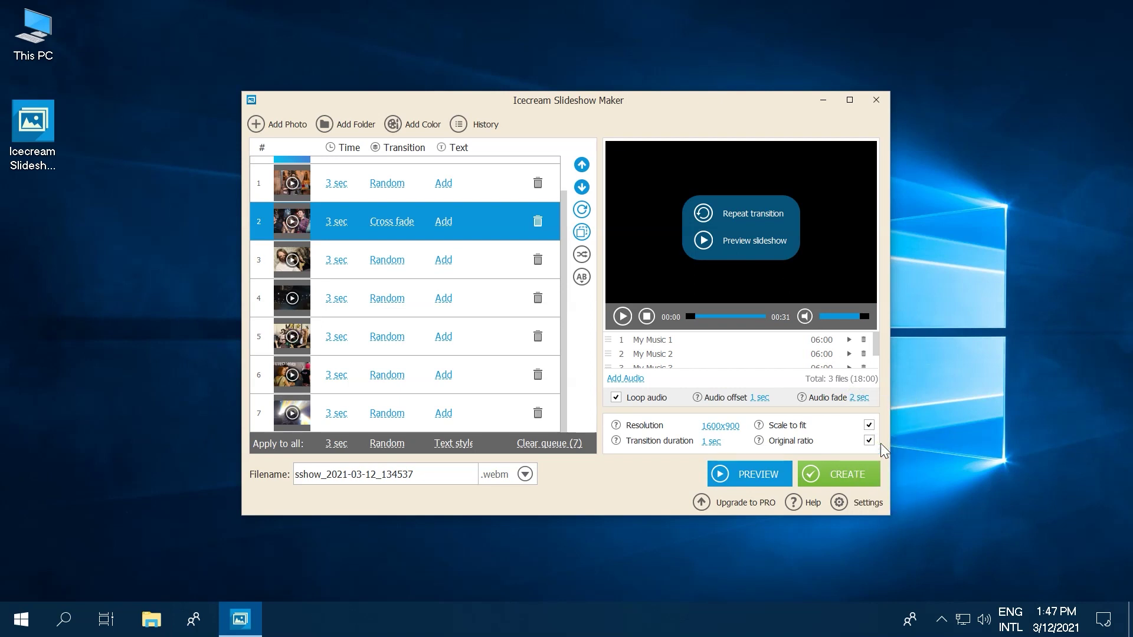
pyautogui.click(728, 427)
pyautogui.click(760, 288)
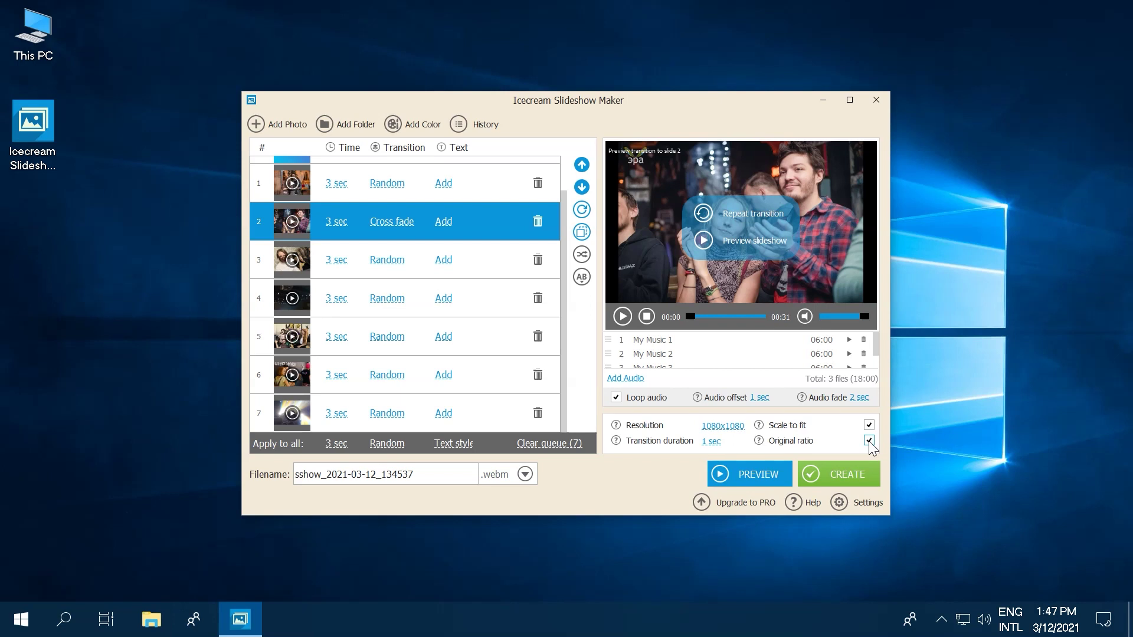
pyautogui.click(704, 243)
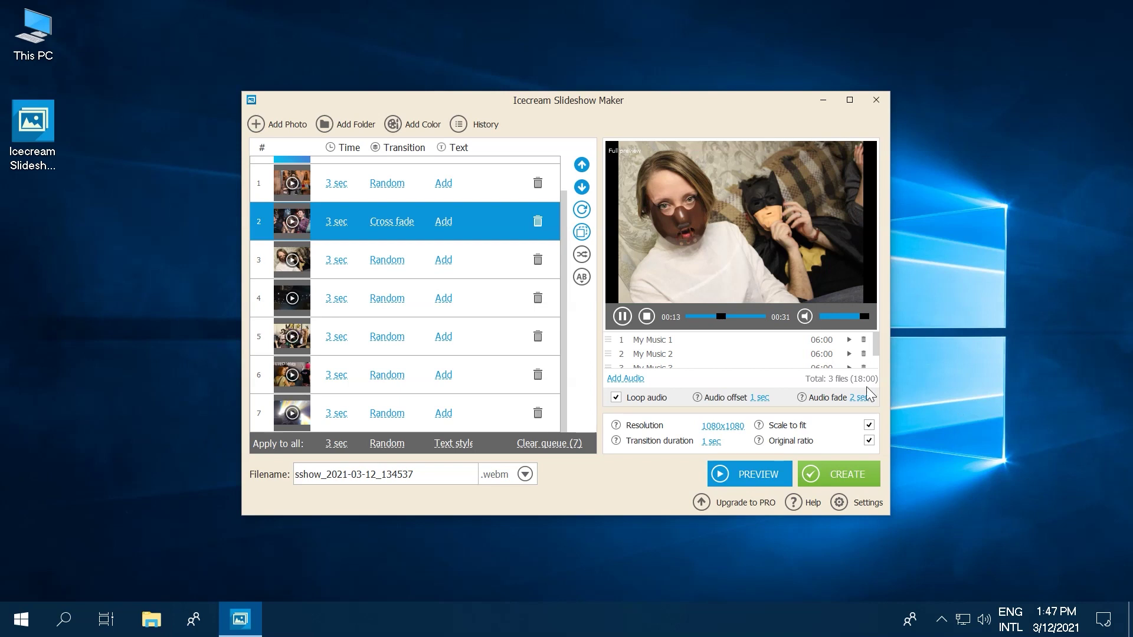
pyautogui.click(646, 318)
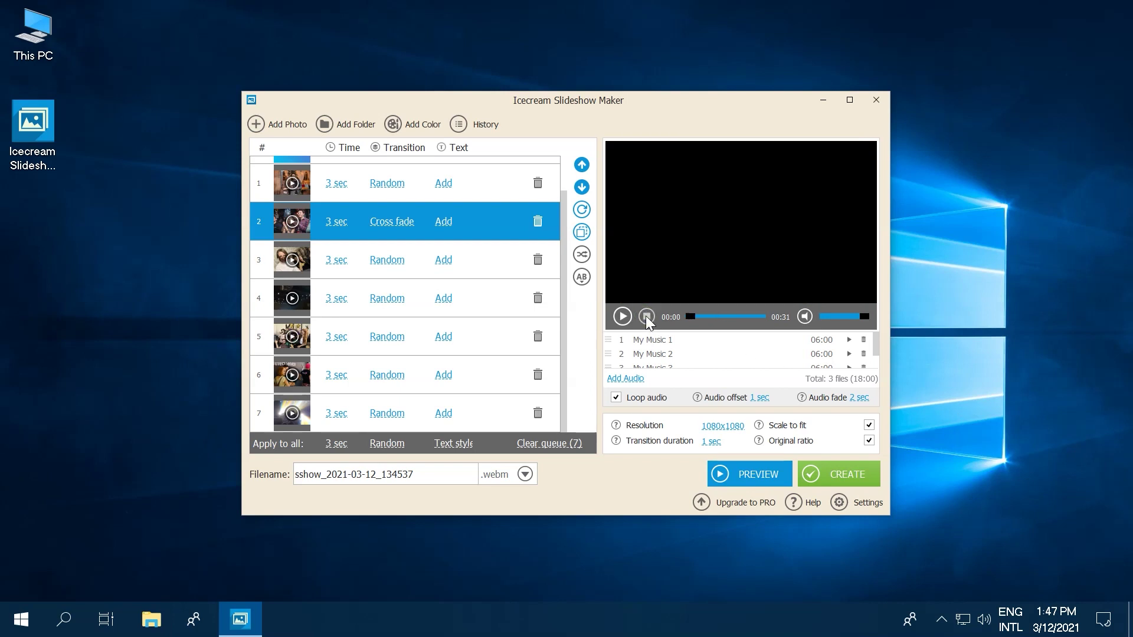
# - Start rendering the slideshow into a video file with CREATE
pyautogui.click(847, 476)
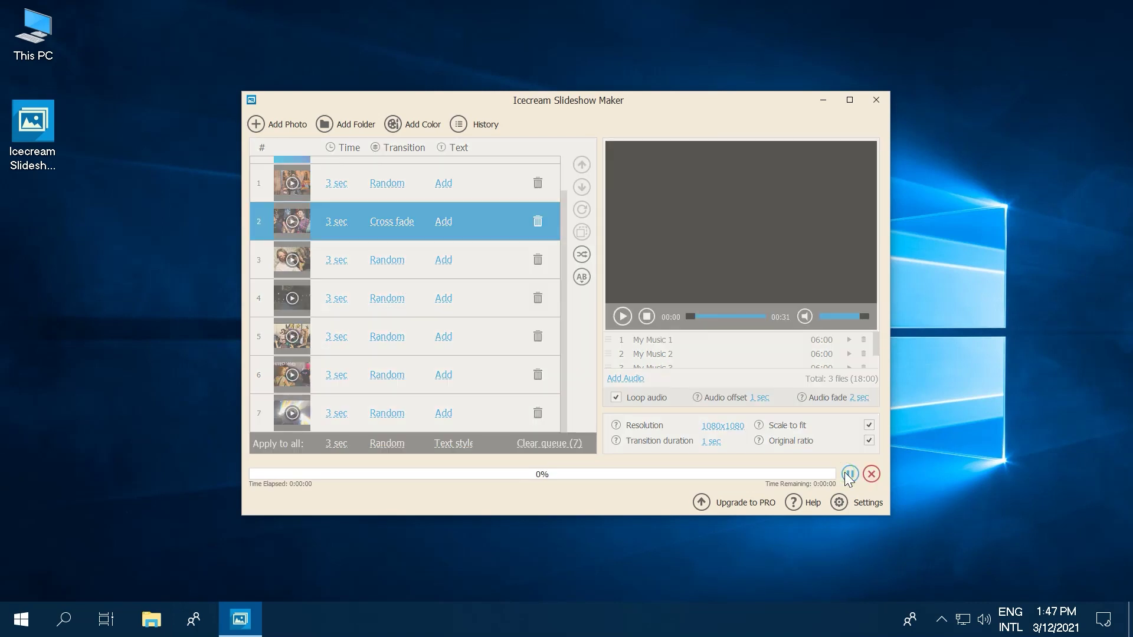